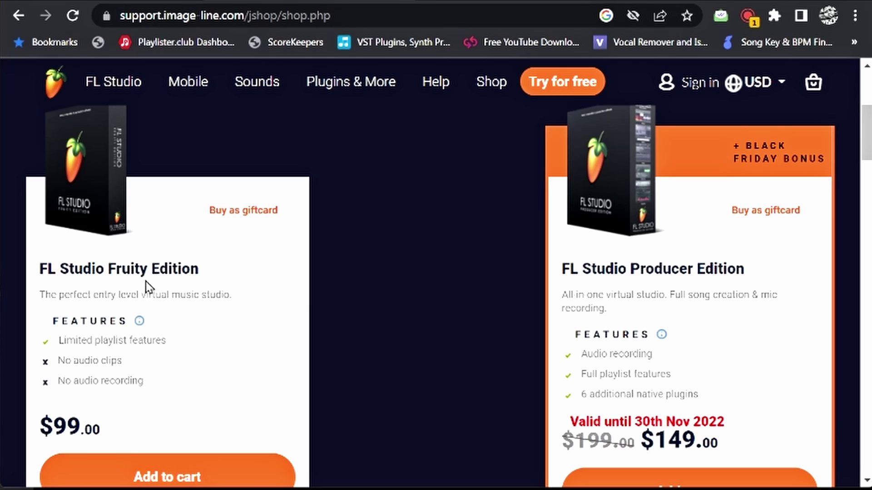
Compare the Fruity, Producer, Signature and All Plugins edition prices, from $99 to $399
{"action": "mouse_move", "coordinate": [141, 322]}
{"action": "scroll", "coordinate": [431, 363], "scroll_direction": "down", "scroll_amount": 3}
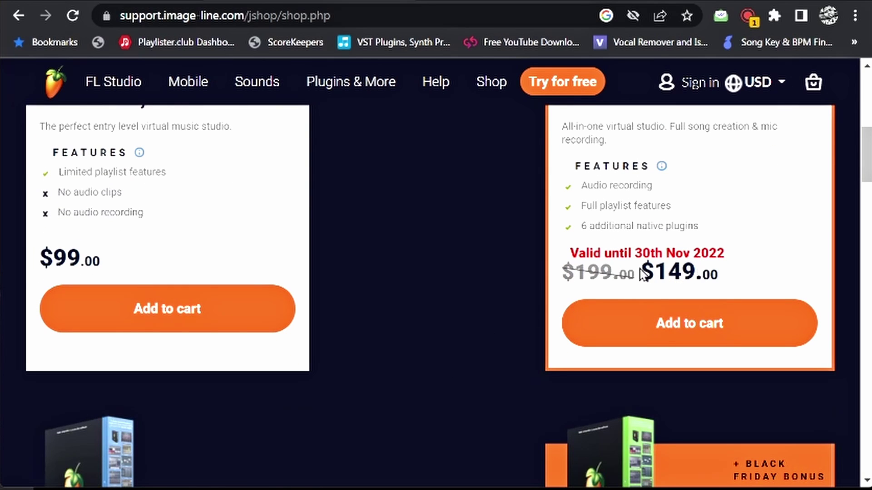
{"action": "scroll", "coordinate": [450, 314], "scroll_direction": "down", "scroll_amount": 6}
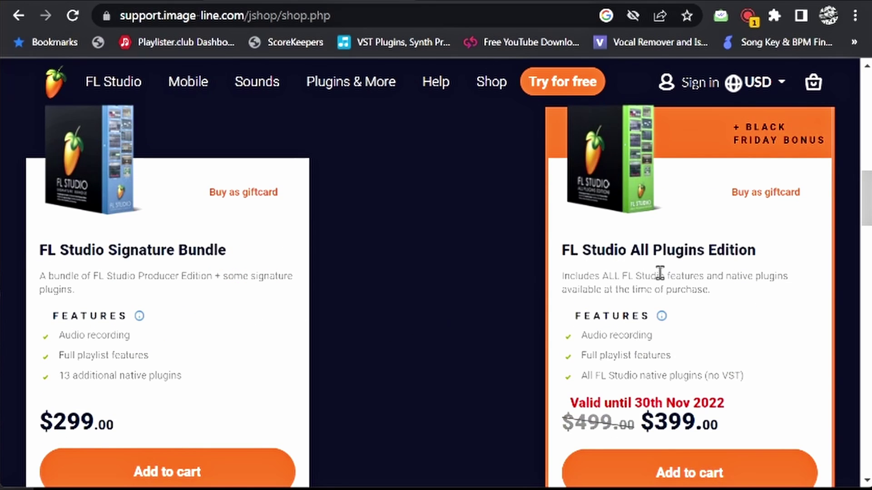
{"action": "scroll", "coordinate": [413, 313], "scroll_direction": "down", "scroll_amount": 3}
{"action": "scroll", "coordinate": [418, 312], "scroll_direction": "up", "scroll_amount": 3}
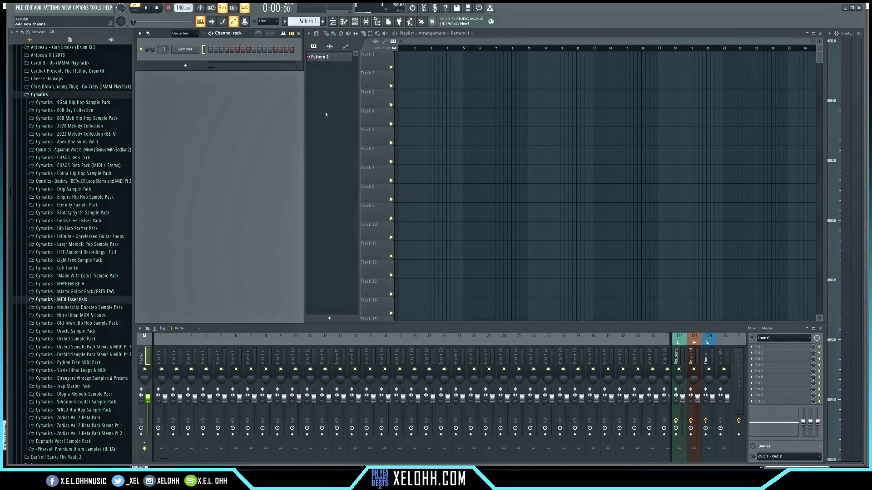
Bring up the Channel rack's list of plugins for adding a new channel
{"action": "left_click", "coordinate": [187, 67]}
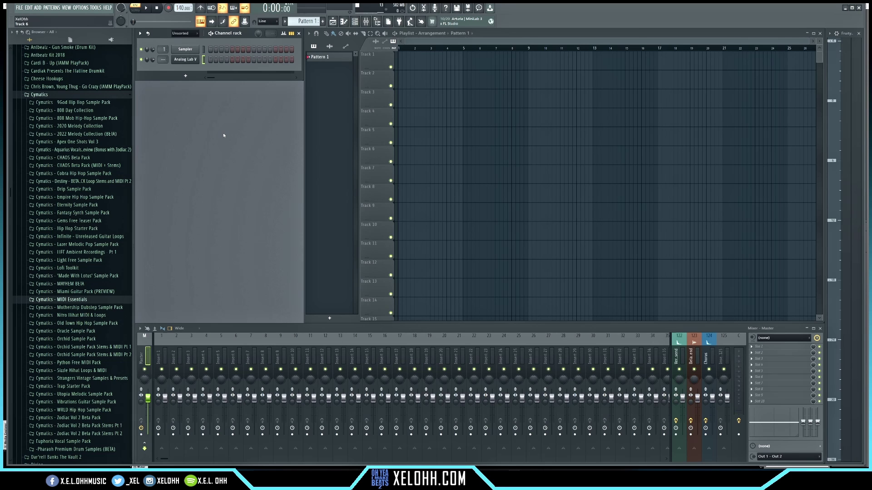
In Analog Lab V's piano roll, draw two F#3 notes, the first lengthened, with A3 and B3 stacked over it
{"action": "key", "text": "F7"}
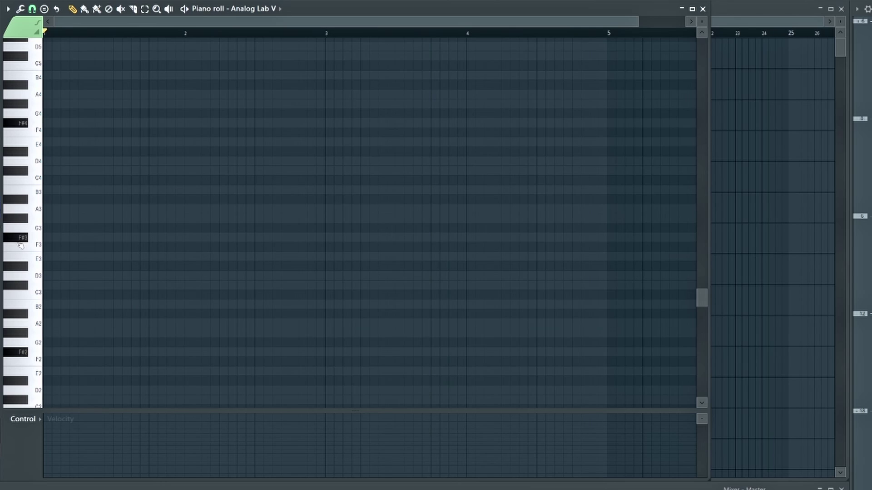
{"action": "left_click", "coordinate": [47, 238]}
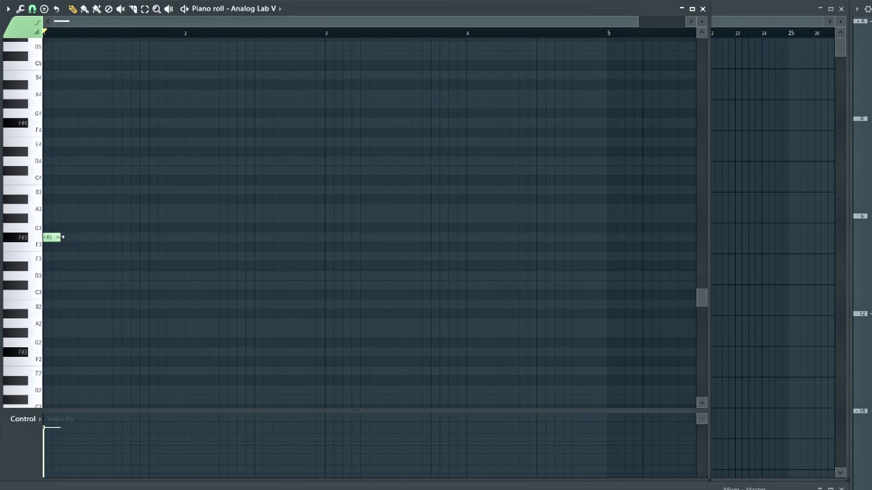
{"action": "left_click_drag", "start_coordinate": [61, 237], "coordinate": [101, 238]}
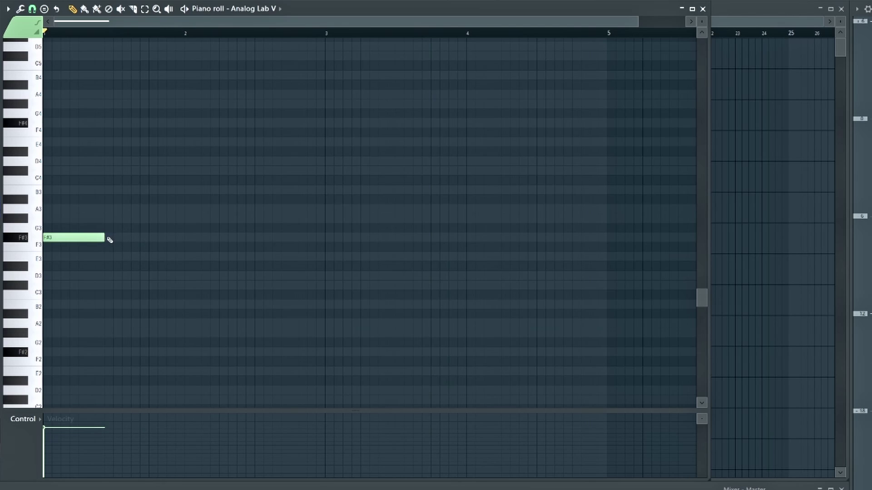
{"action": "left_click", "coordinate": [107, 237]}
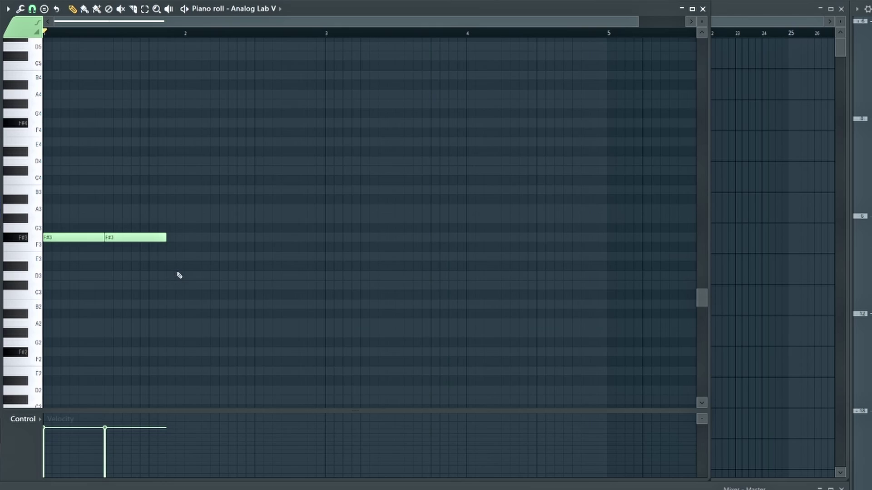
{"action": "left_click", "coordinate": [51, 209]}
{"action": "left_click", "coordinate": [46, 190]}
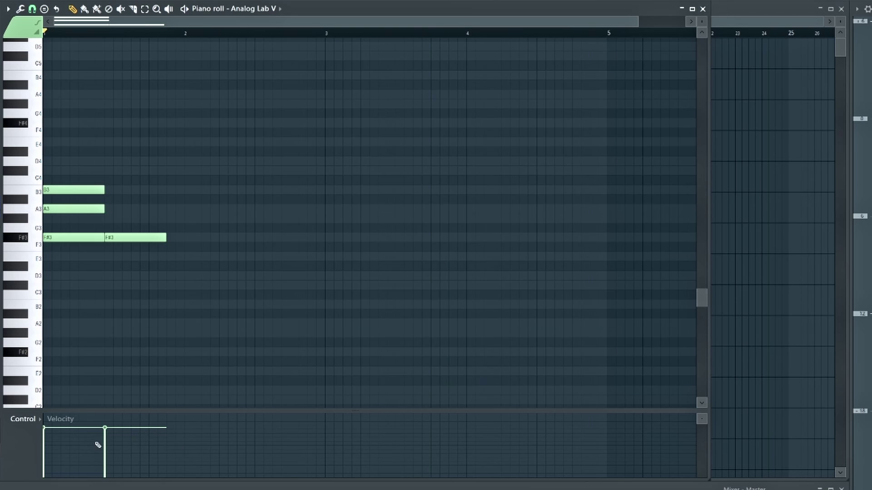
{"action": "left_click", "coordinate": [39, 421]}
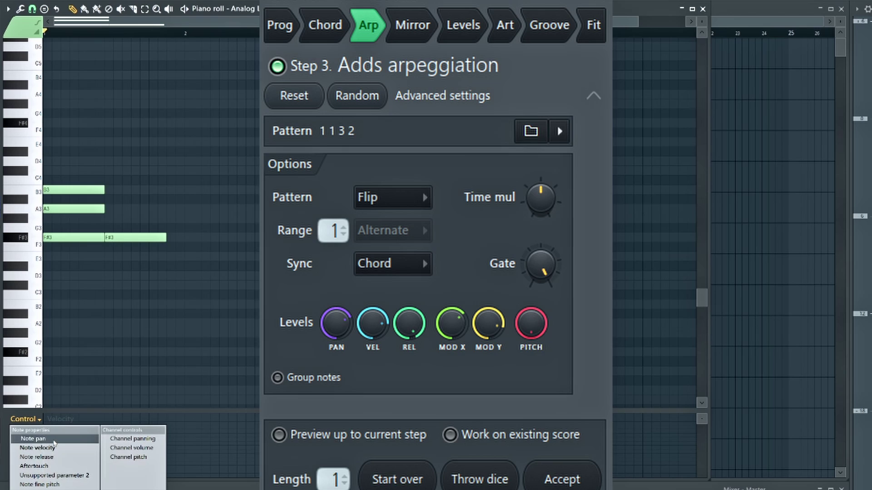
Show Note pan in the event lane, then pan the first F#3 note up and the second down
{"action": "left_click", "coordinate": [36, 419]}
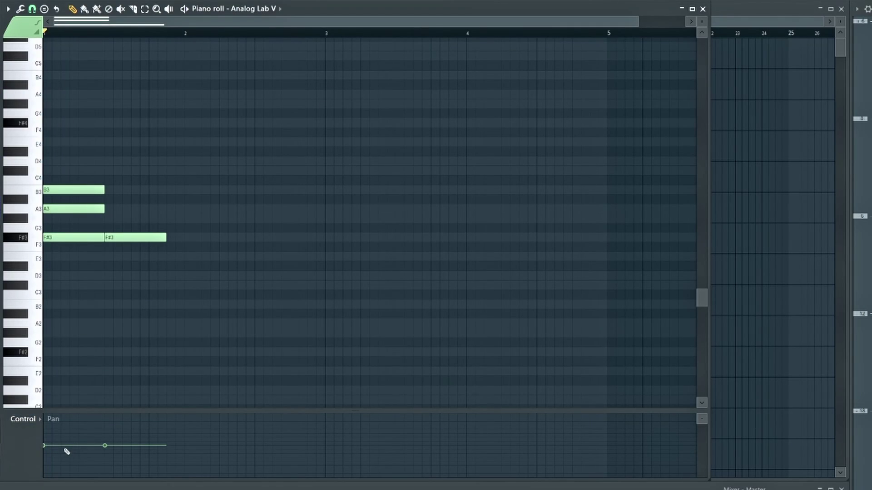
{"action": "left_click_drag", "start_coordinate": [44, 446], "coordinate": [45, 435]}
{"action": "left_click_drag", "start_coordinate": [104, 449], "coordinate": [106, 463]}
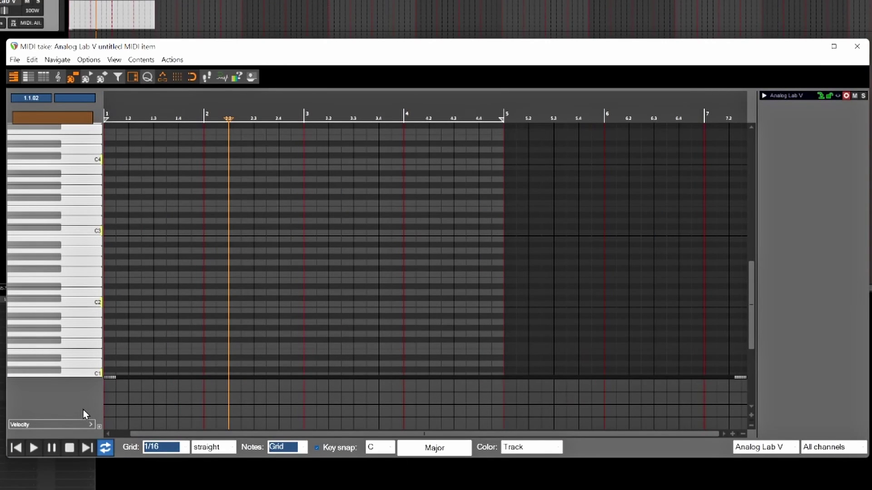
Add a new CC lane above Velocity and set it to 10 Pan Position MSB
{"action": "right_click", "coordinate": [83, 413]}
{"action": "left_click", "coordinate": [100, 426]}
{"action": "left_click", "coordinate": [100, 426]}
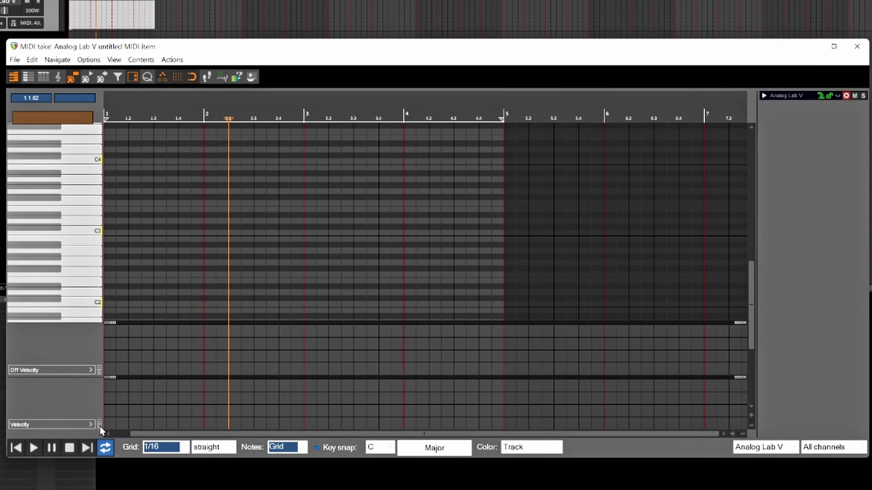
{"action": "left_click", "coordinate": [72, 370]}
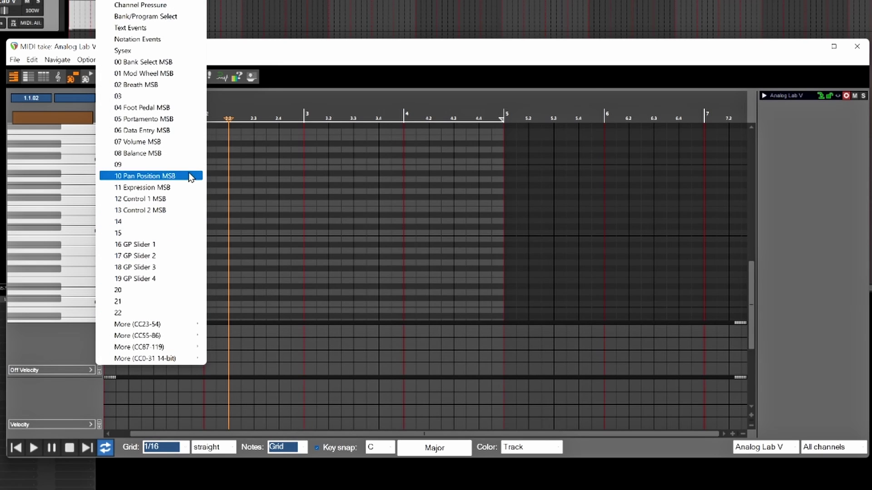
{"action": "left_click", "coordinate": [154, 175]}
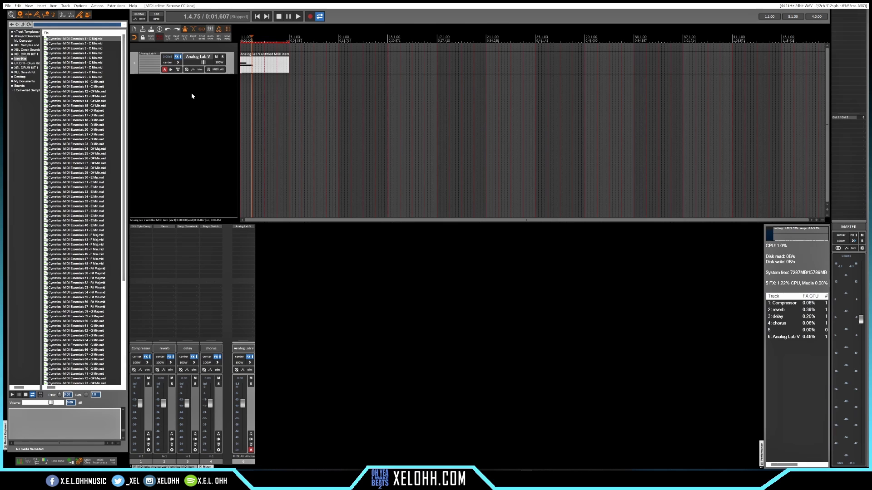
Insert a new empty track beneath the Analog Lab V track
{"action": "double_click", "coordinate": [185, 104]}
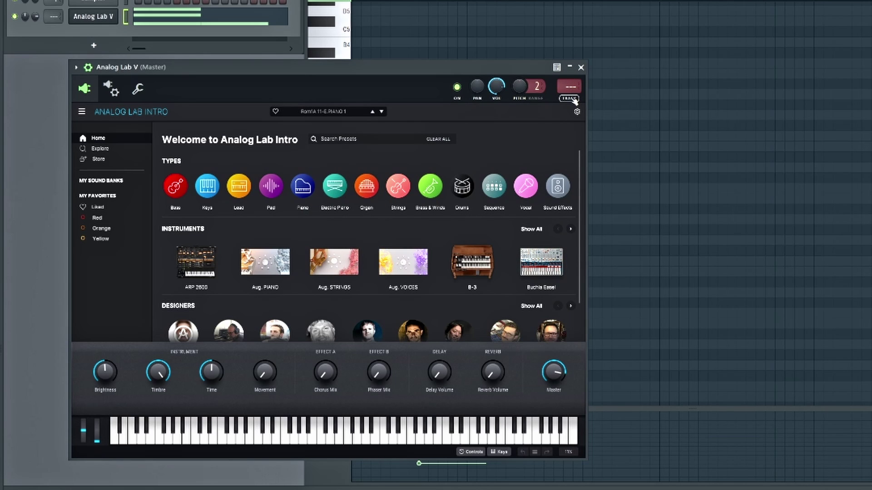
Route Analog Lab V to mixer track 2 and make playlist Track 2 an Analog Lab V instrument track
{"action": "key", "text": "ctrl+l"}
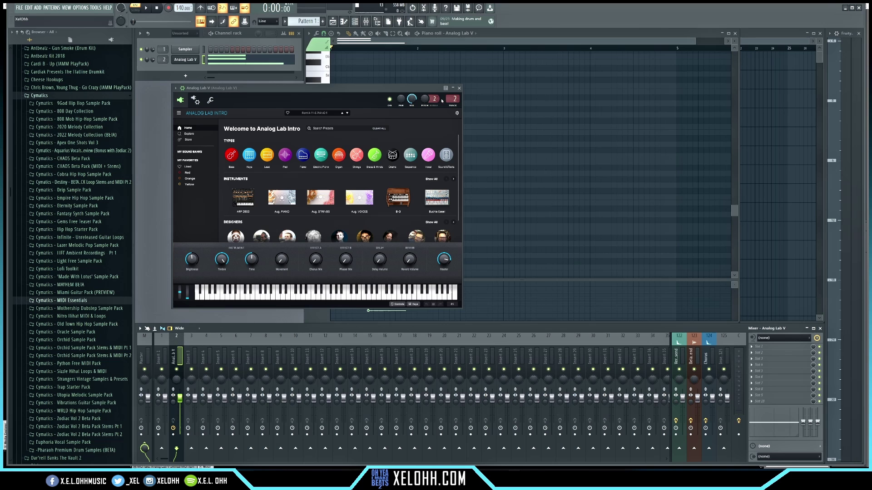
{"action": "key", "text": "F5"}
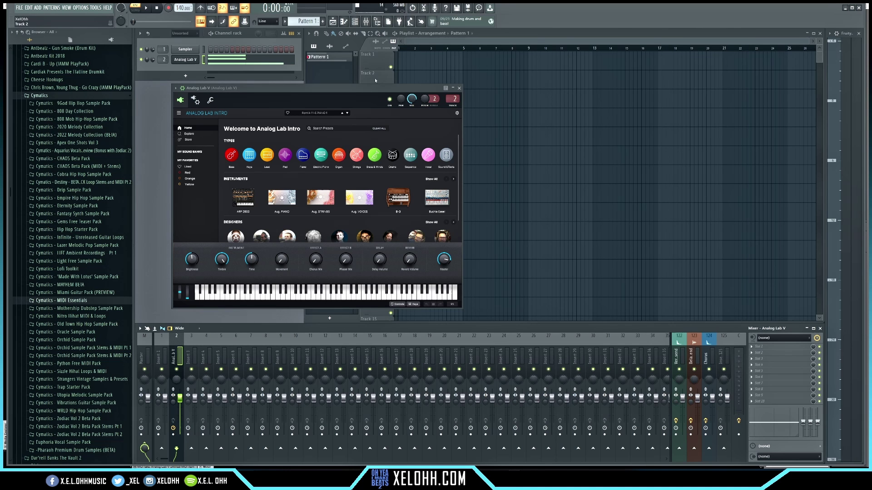
{"action": "right_click", "coordinate": [378, 81]}
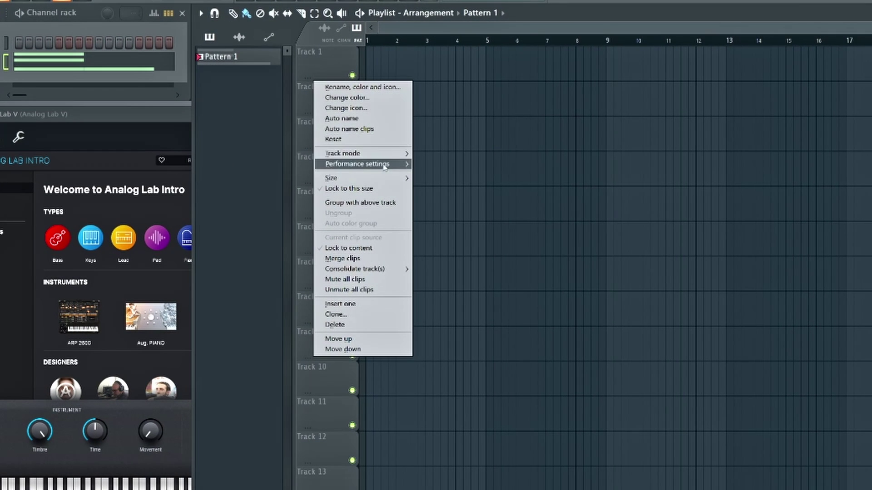
{"action": "mouse_move", "coordinate": [401, 154]}
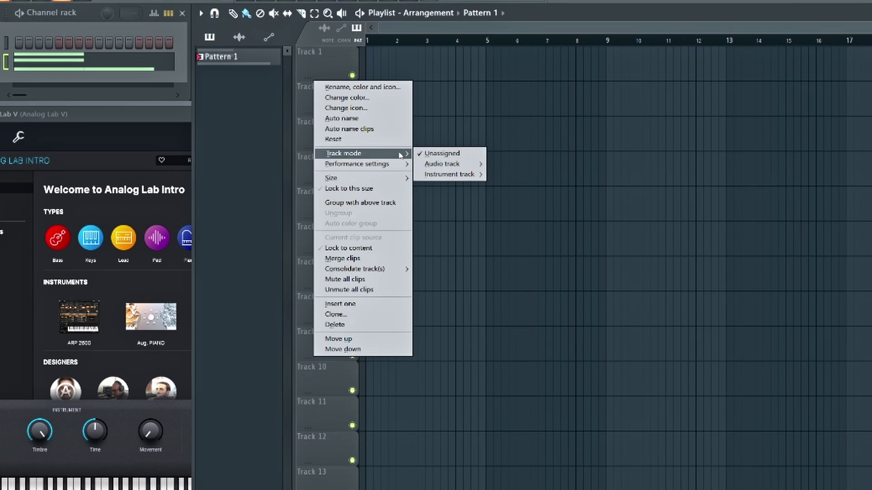
{"action": "mouse_move", "coordinate": [465, 178]}
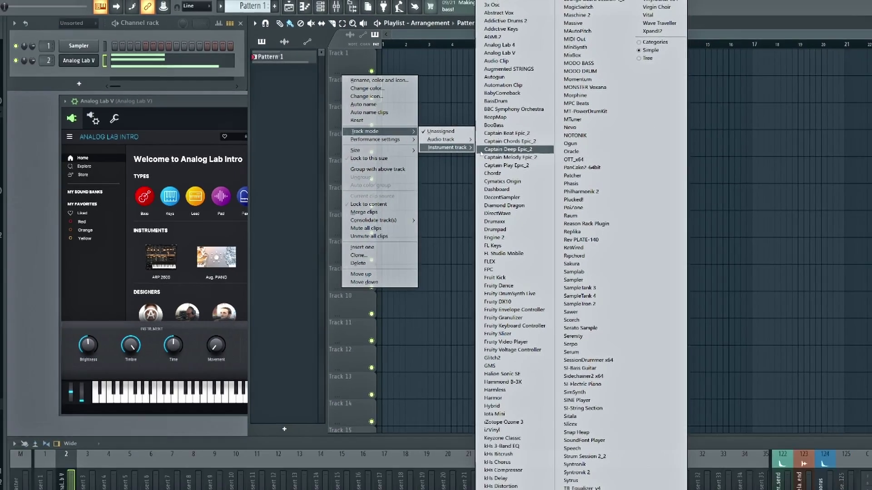
{"action": "left_click", "coordinate": [517, 51]}
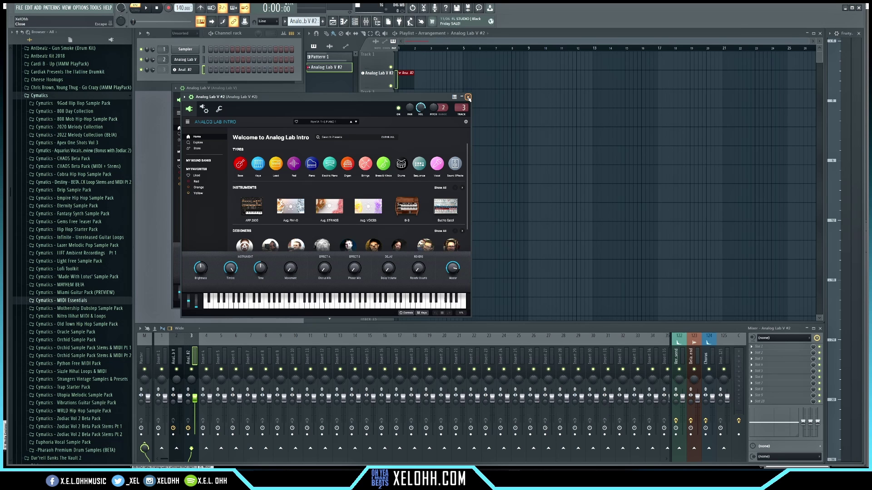
With Insert 4 selected, apply Route to this track from the second Analog Lab V mixer track
{"action": "left_click", "coordinate": [206, 386]}
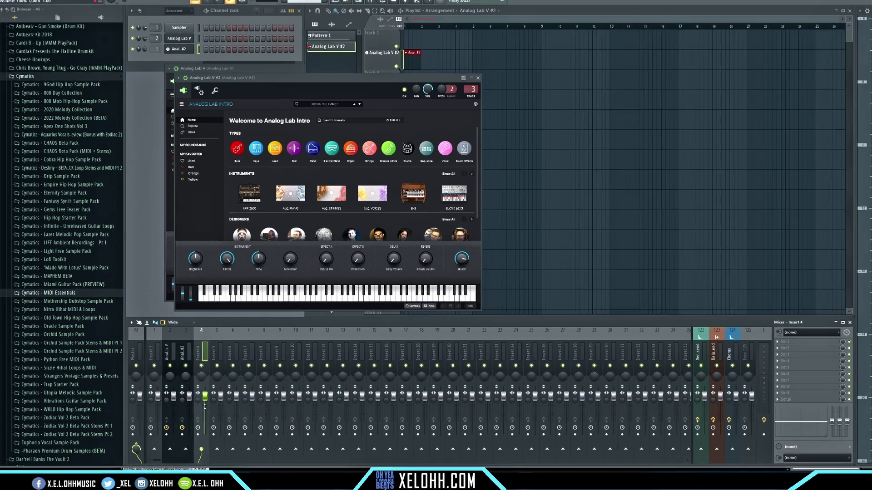
{"action": "right_click", "coordinate": [191, 450]}
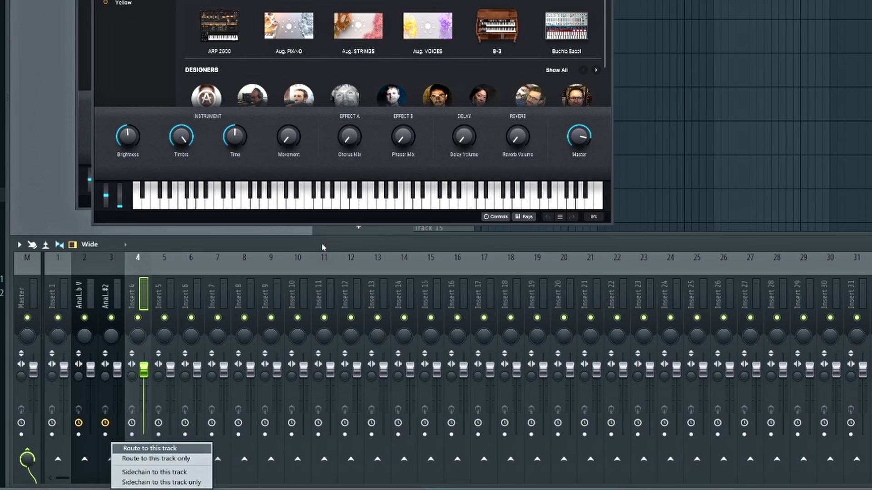
{"action": "key", "text": "Return"}
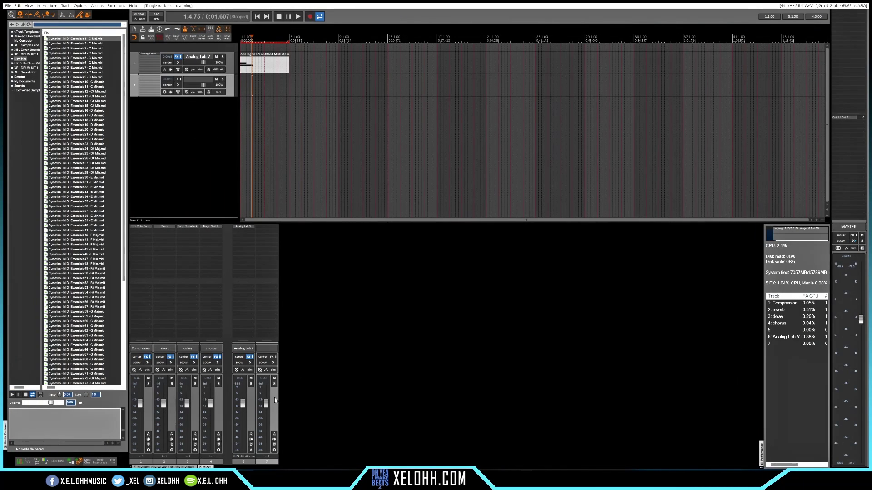
Make Analog Lab V track 7, add empty track 8, and check its Add new send list
{"action": "left_click_drag", "start_coordinate": [274, 410], "coordinate": [235, 402]}
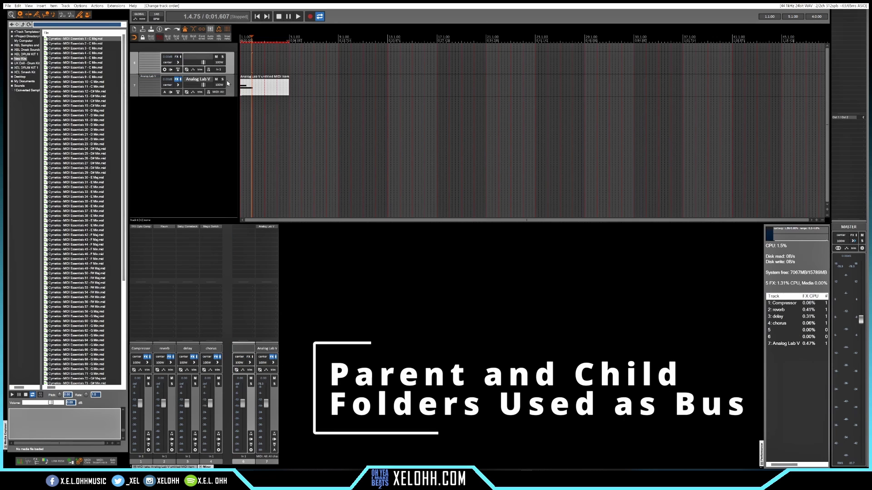
{"action": "left_click_drag", "start_coordinate": [186, 77], "coordinate": [207, 63]}
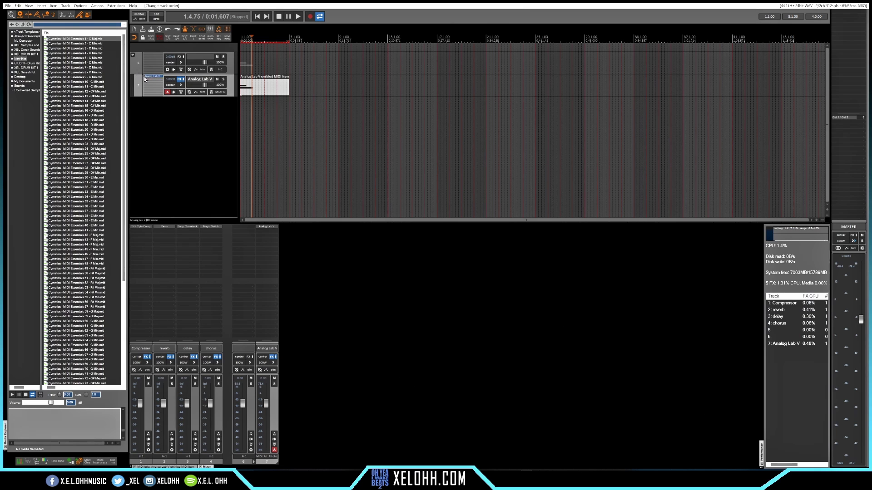
{"action": "double_click", "coordinate": [311, 379]}
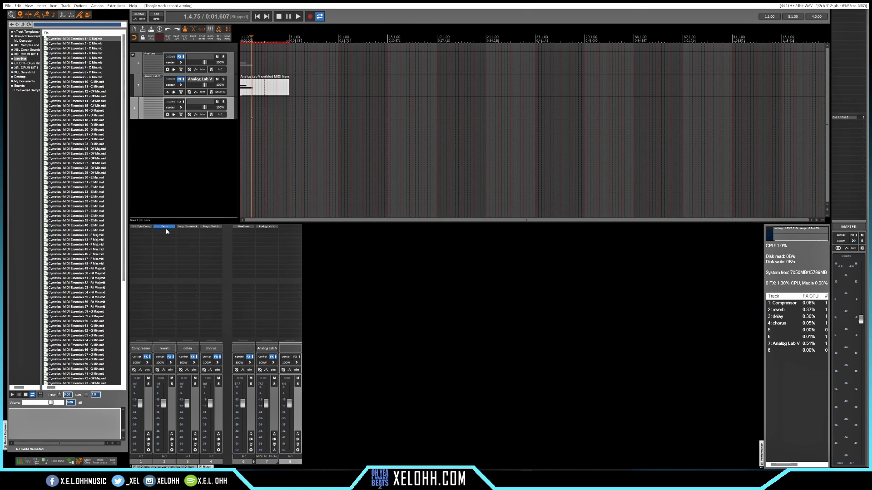
{"action": "left_click", "coordinate": [291, 290]}
{"action": "left_click", "coordinate": [313, 308]}
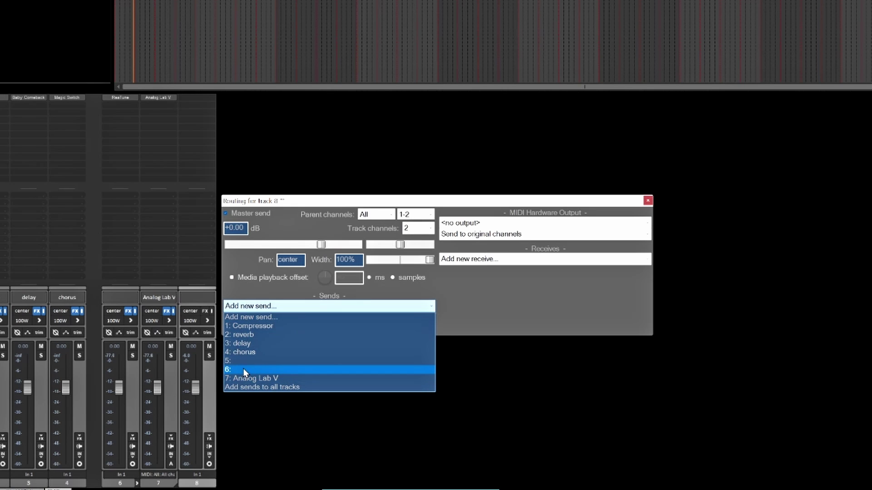
{"action": "left_click", "coordinate": [494, 304]}
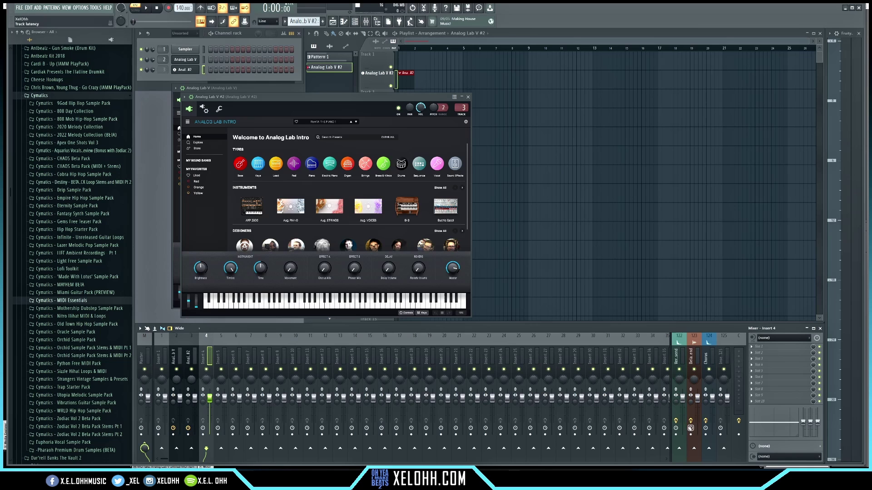
Send the Analog Lab V #2 mixer insert to the Verb send channel, 122
{"action": "left_click", "coordinate": [194, 362]}
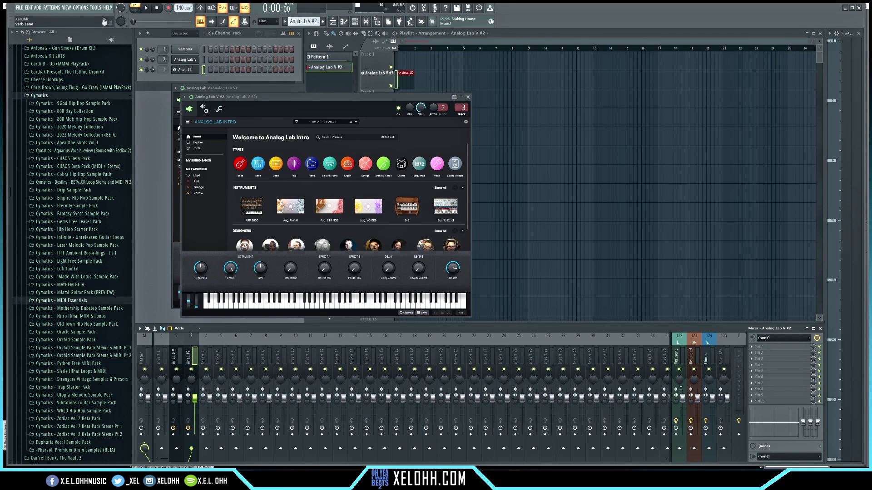
{"action": "left_click", "coordinate": [681, 450]}
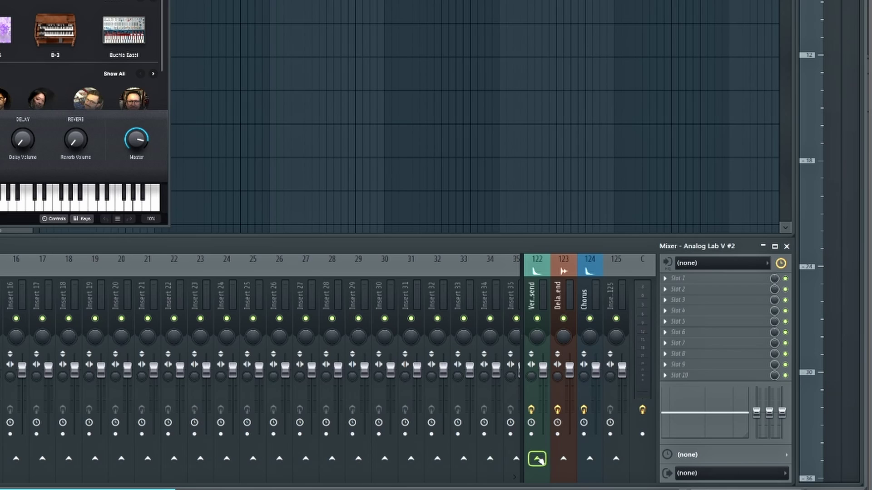
{"action": "left_click", "coordinate": [538, 459]}
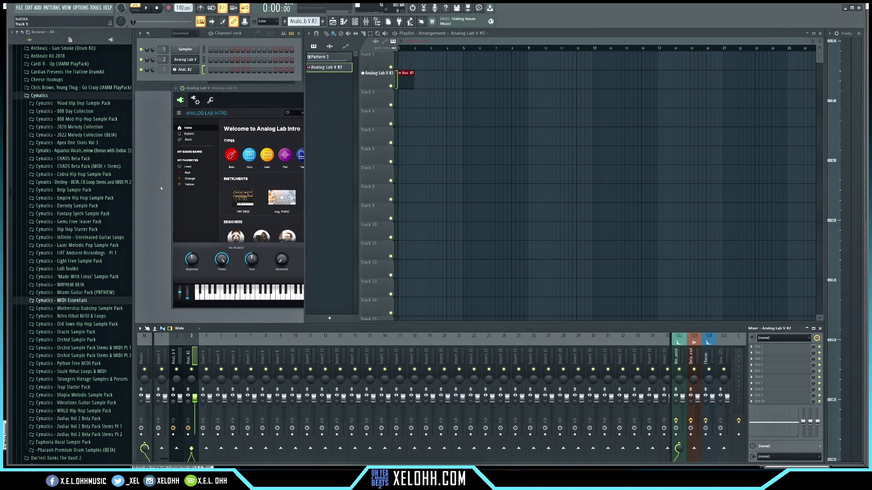
{"action": "scroll", "coordinate": [72, 179], "scroll_direction": "down", "scroll_amount": 12}
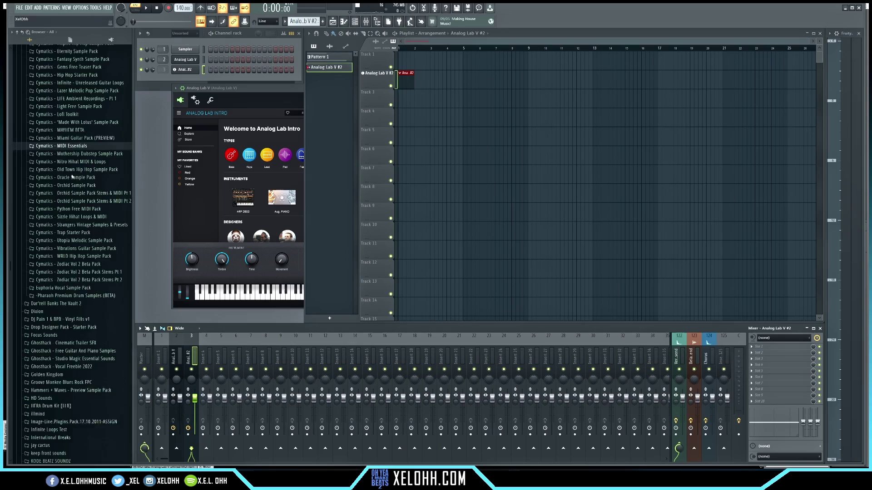
{"action": "scroll", "coordinate": [72, 180], "scroll_direction": "up", "scroll_amount": 15}
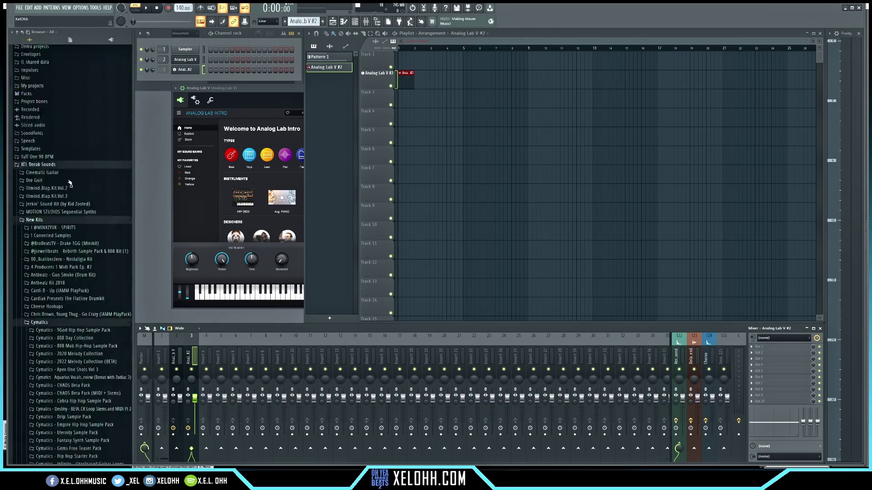
{"action": "scroll", "coordinate": [69, 182], "scroll_direction": "down", "scroll_amount": 20}
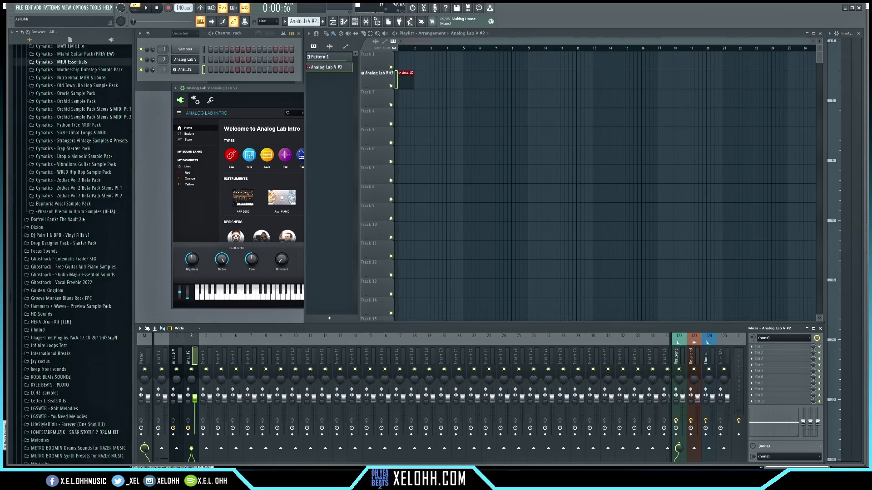
{"action": "scroll", "coordinate": [85, 225], "scroll_direction": "up", "scroll_amount": 15}
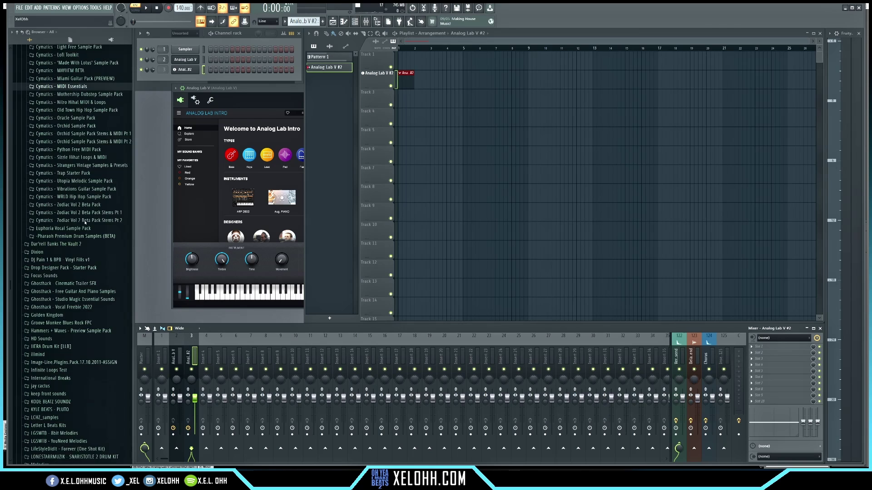
{"action": "scroll", "coordinate": [85, 224], "scroll_direction": "up", "scroll_amount": 3}
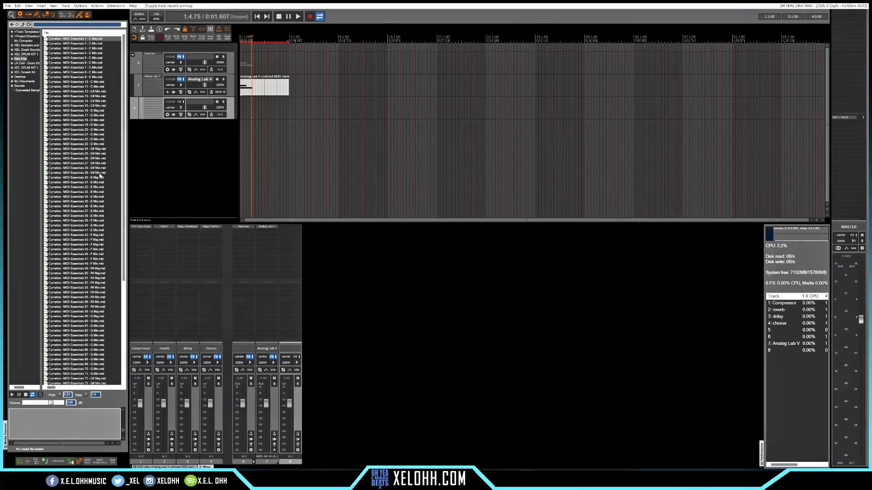
Search the New Kits folder for 'kick' samples
{"action": "left_click", "coordinate": [20, 59]}
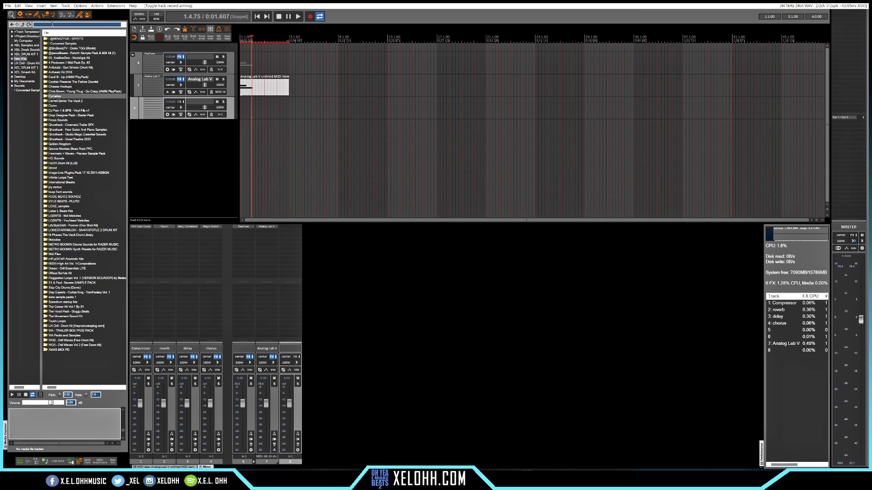
{"action": "type", "text": "kick"}
{"action": "key", "text": "Return"}
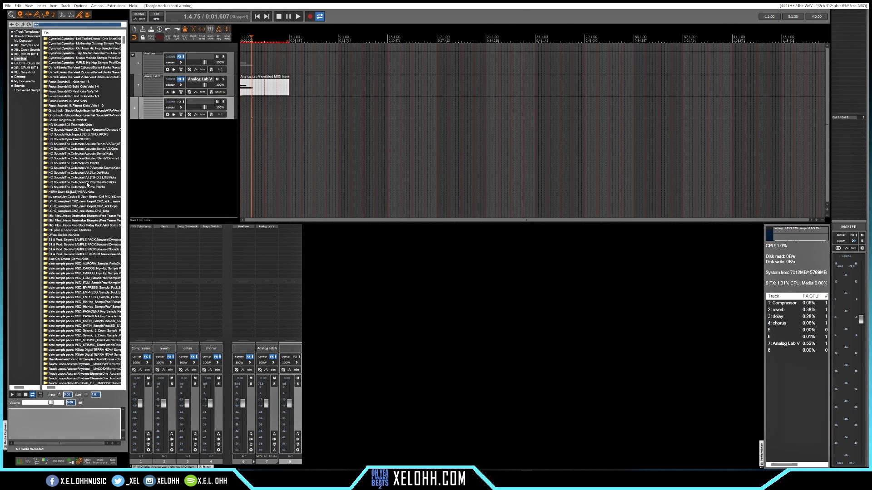
Preview several kick samples, starting with AB_kick_16.wav
{"action": "scroll", "coordinate": [87, 184], "scroll_direction": "down", "scroll_amount": 20}
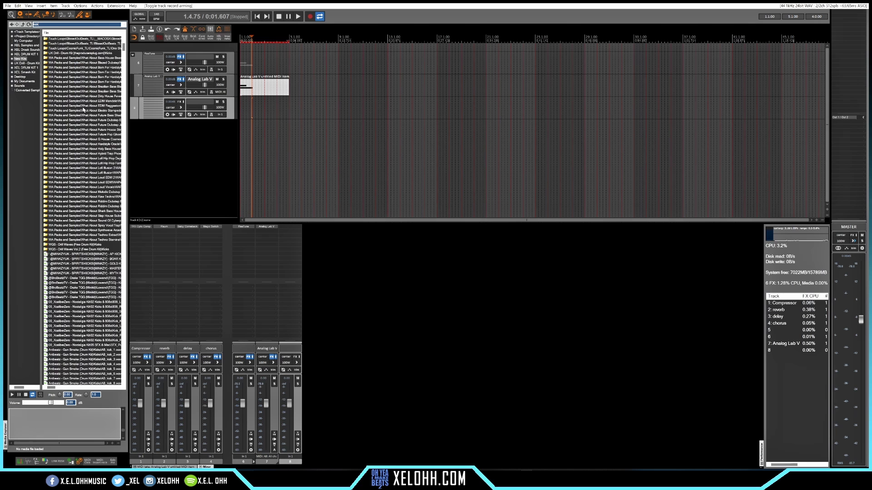
{"action": "scroll", "coordinate": [73, 182], "scroll_direction": "down", "scroll_amount": 10}
{"action": "left_click", "coordinate": [73, 326]}
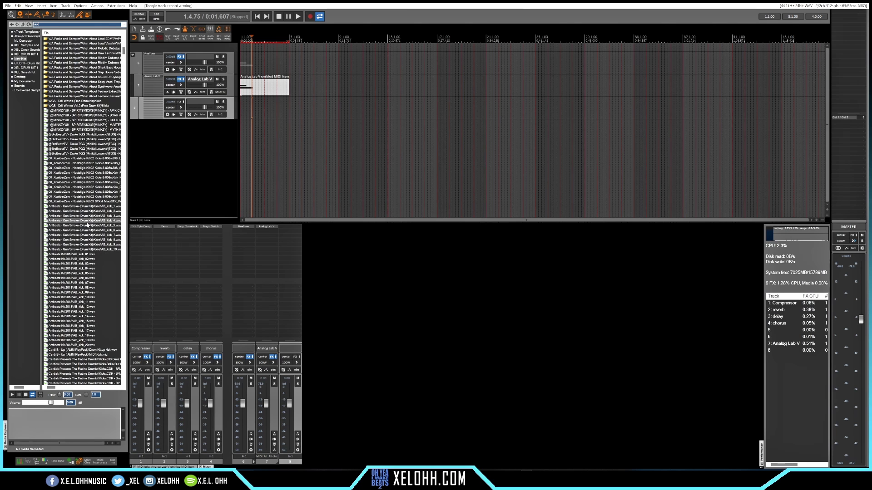
{"action": "scroll", "coordinate": [81, 227], "scroll_direction": "down", "scroll_amount": 6}
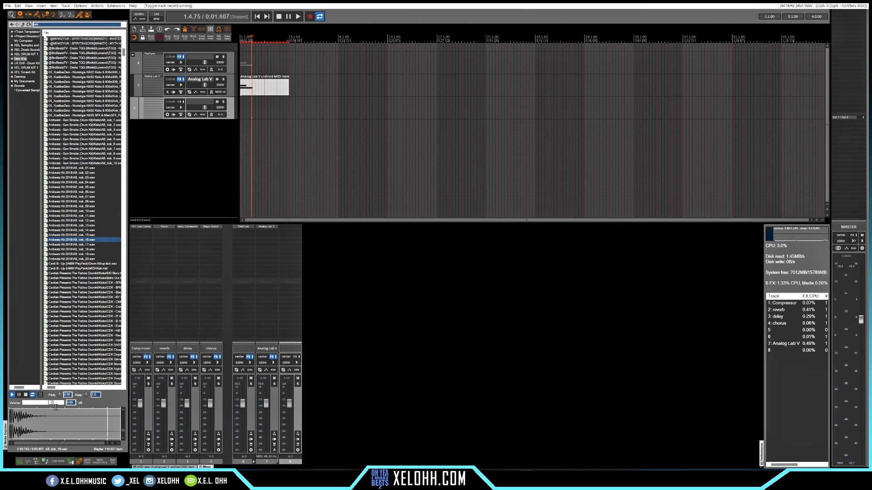
{"action": "left_click", "coordinate": [89, 289]}
{"action": "left_click", "coordinate": [81, 322]}
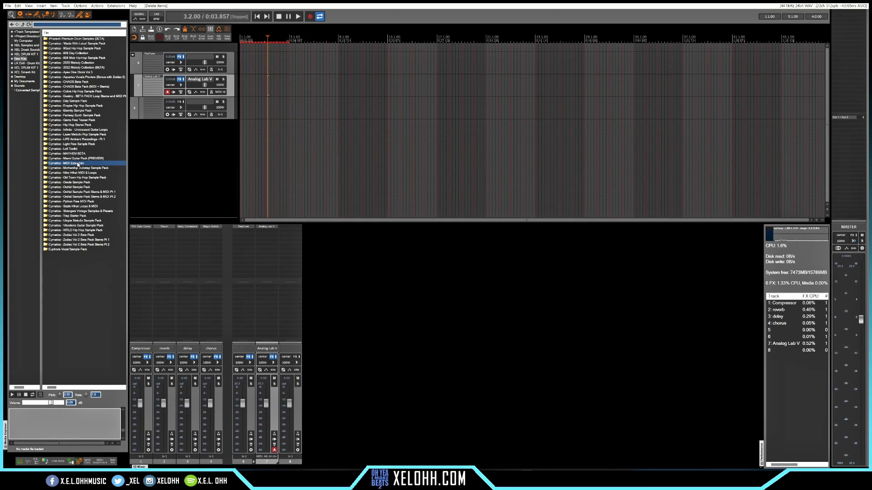
Open the Cymatics MIDI Essentials folder and preview its first MIDI file
{"action": "double_click", "coordinate": [78, 165]}
{"action": "left_click", "coordinate": [71, 40]}
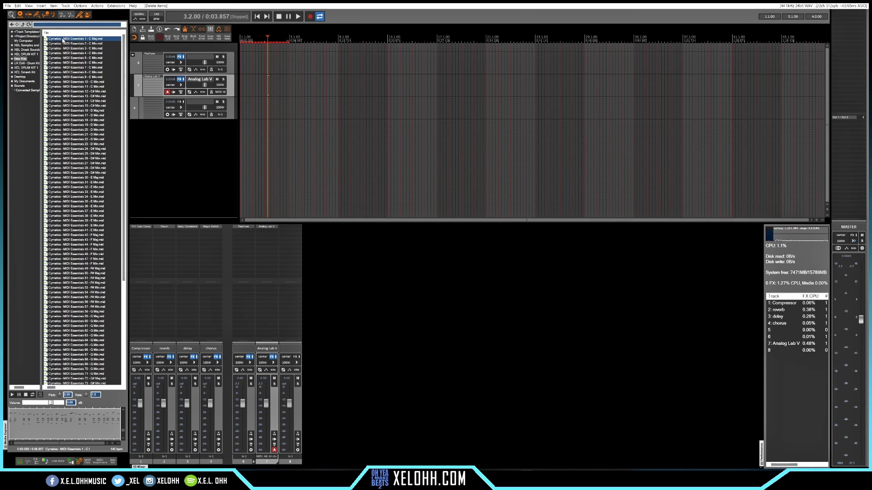
Place the MIDI Essentials 1 clip on track 7 (Analog Lab V) at the project start
{"action": "left_click_drag", "start_coordinate": [71, 41], "coordinate": [243, 90]}
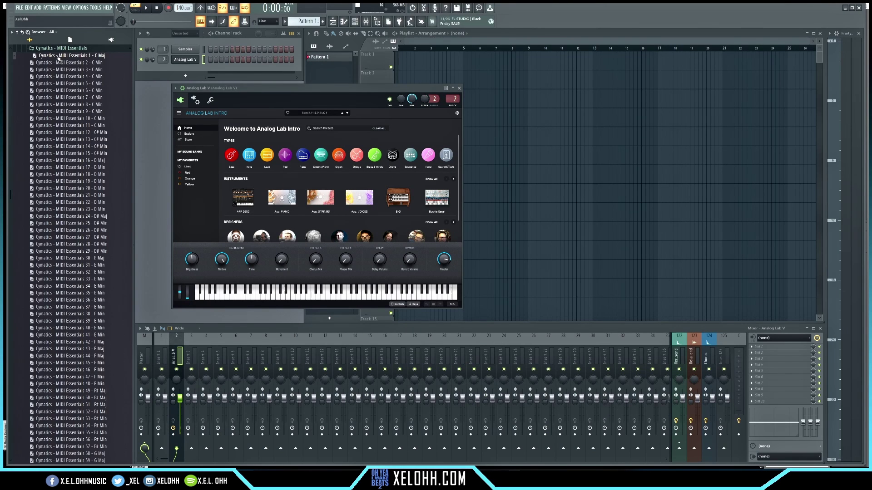
Load the C Maj MIDI chords onto the Analog Lab V channel and play them back
{"action": "left_click_drag", "start_coordinate": [60, 57], "coordinate": [212, 62]}
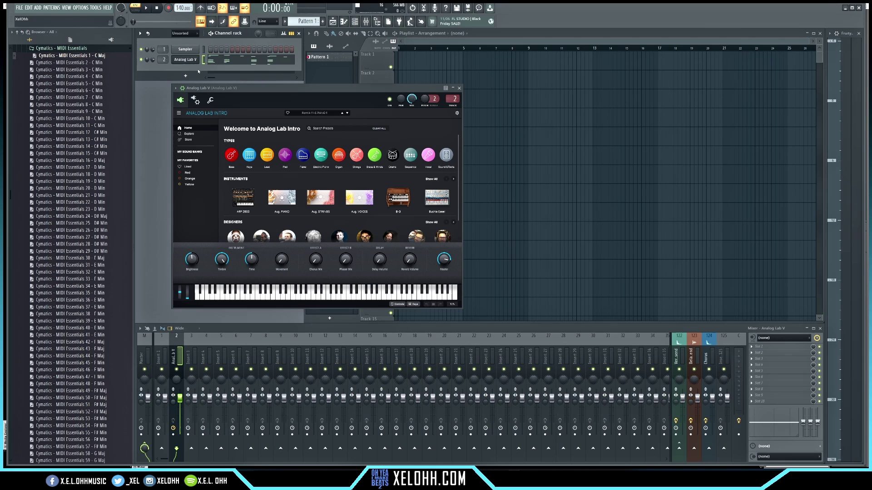
{"action": "key", "text": "space"}
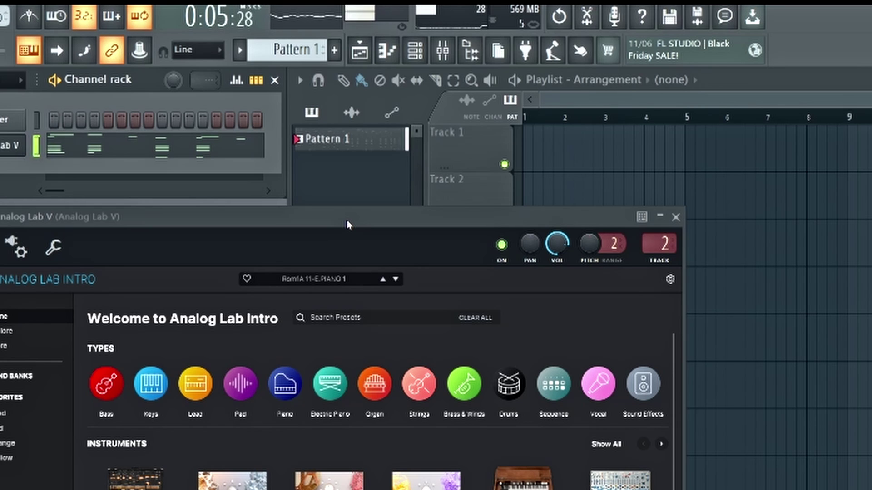
{"action": "key", "text": "space"}
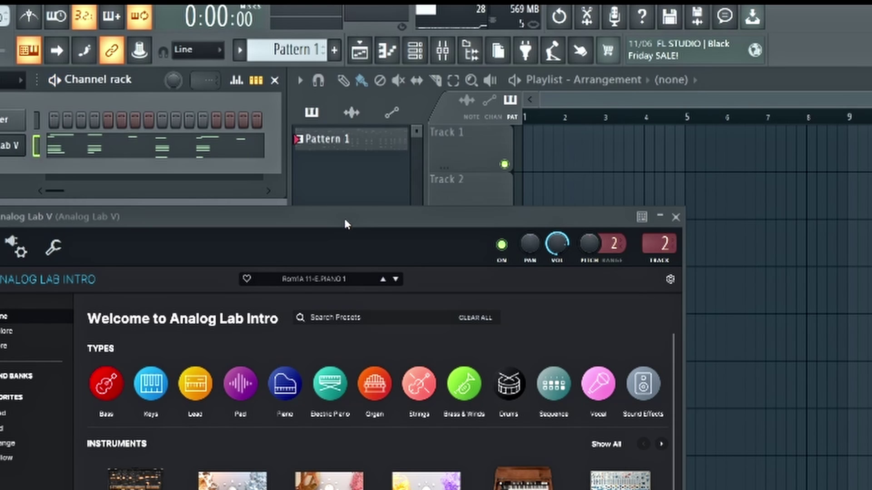